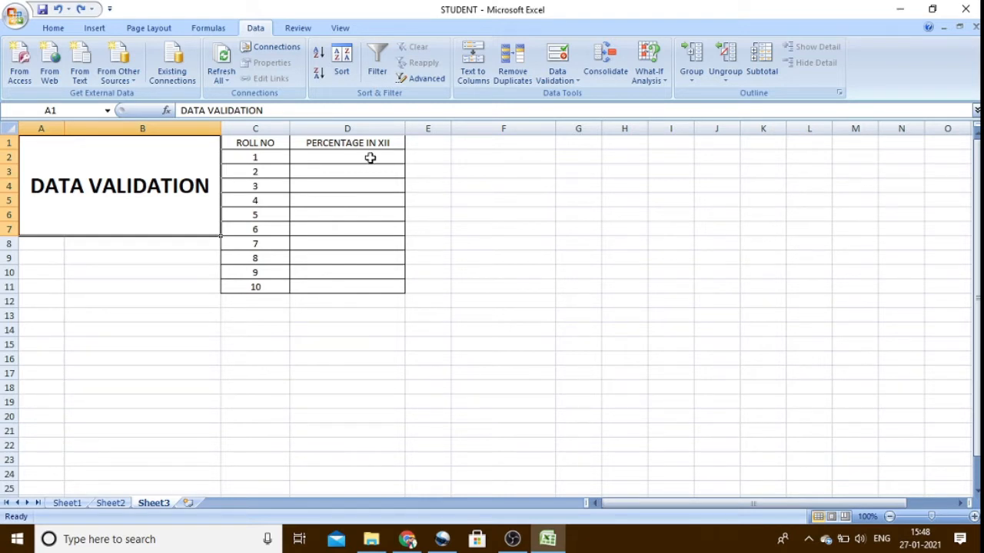
- Enter the percentages 89, 90, 75 and 86 for roll numbers 1 to 4 in cells D2 to D5
{"action": "left_click", "coordinate": [370, 158]}
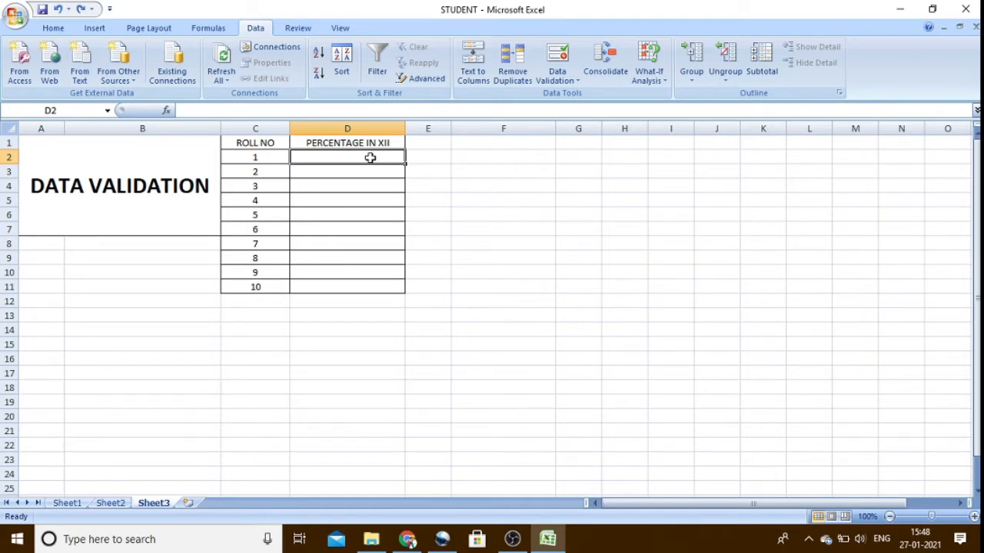
{"action": "type", "text": "89"}
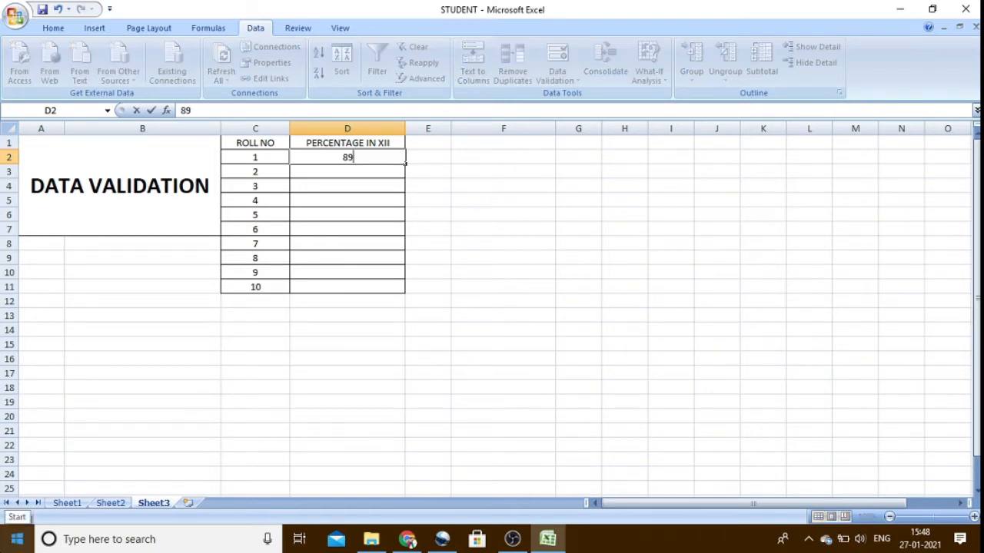
{"action": "left_click", "coordinate": [369, 177]}
{"action": "type", "text": "90"}
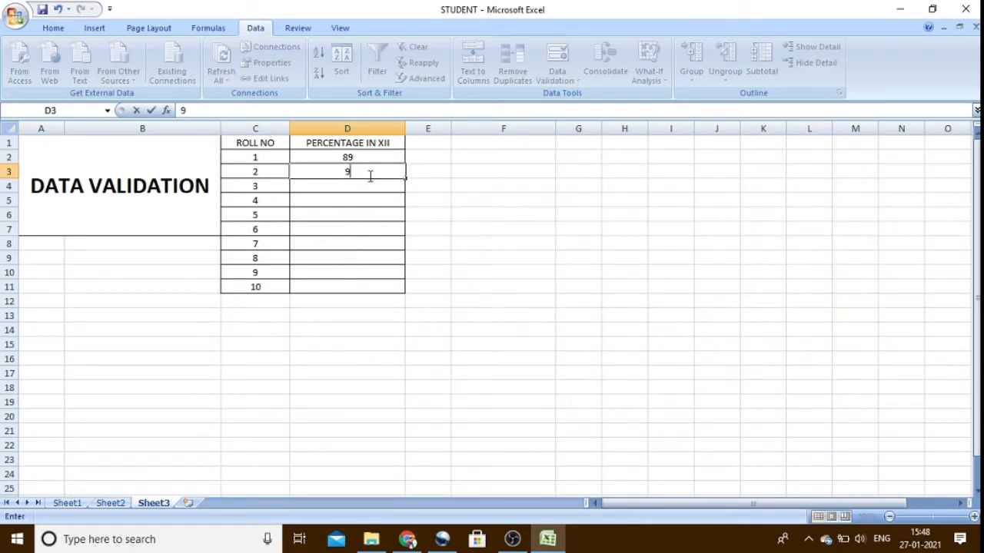
{"action": "left_click", "coordinate": [316, 186]}
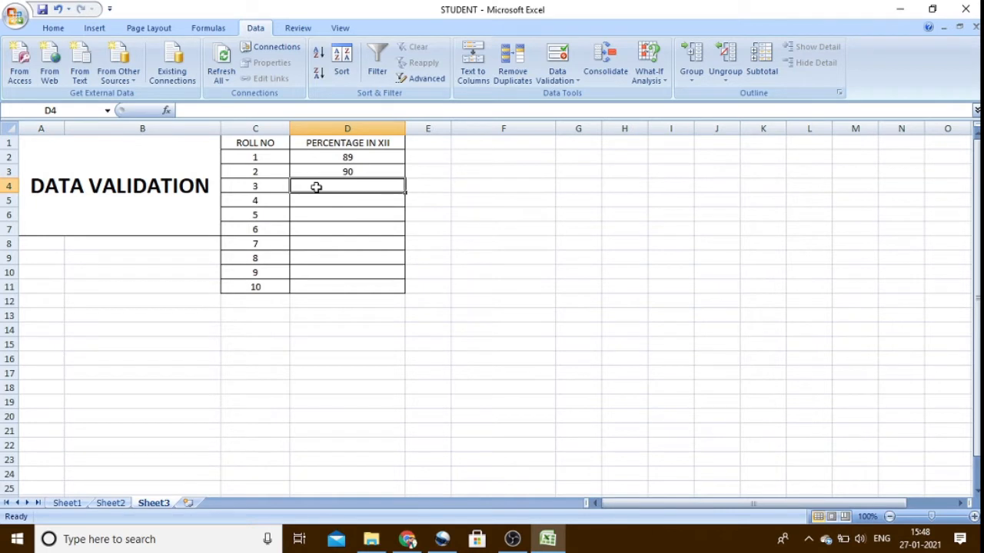
{"action": "type", "text": "75"}
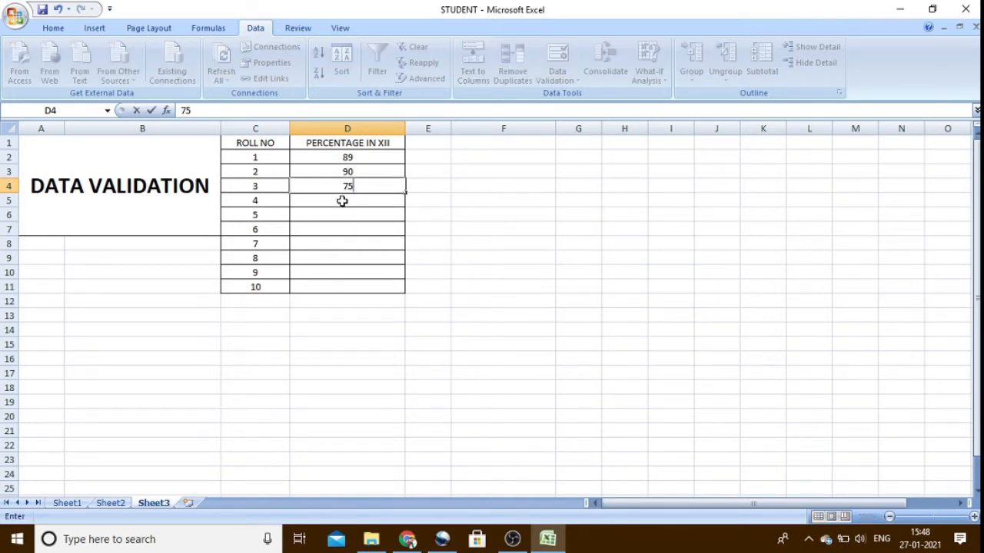
{"action": "left_click", "coordinate": [342, 200]}
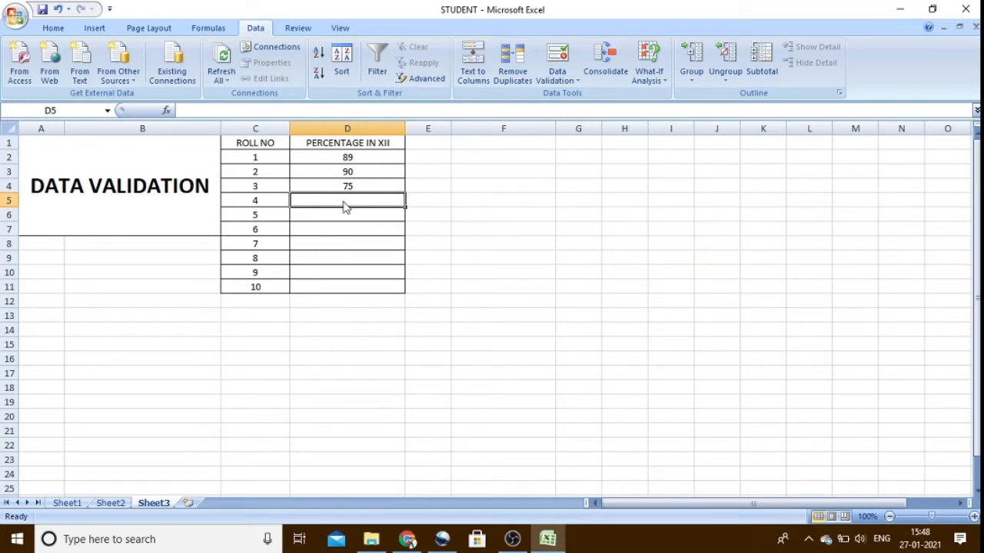
{"action": "type", "text": "86"}
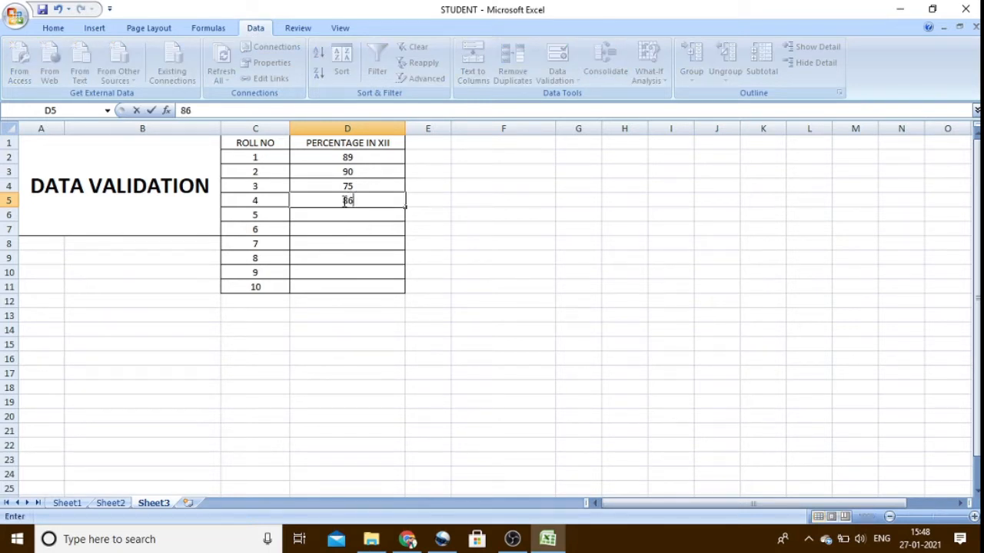
- Enter the out-of-range percentage 700 for roll number 5 in cell D6
{"action": "left_click", "coordinate": [359, 216]}
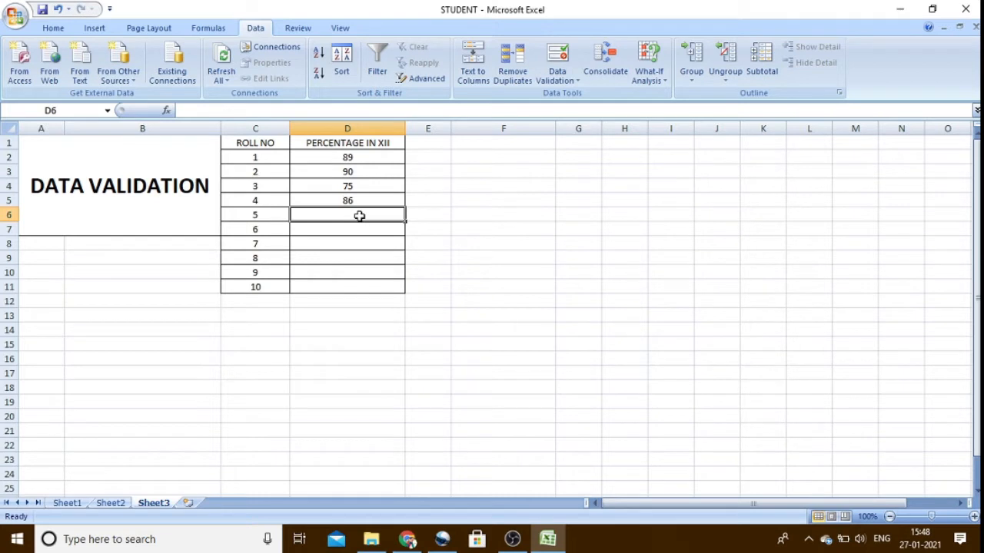
{"action": "type", "text": "70"}
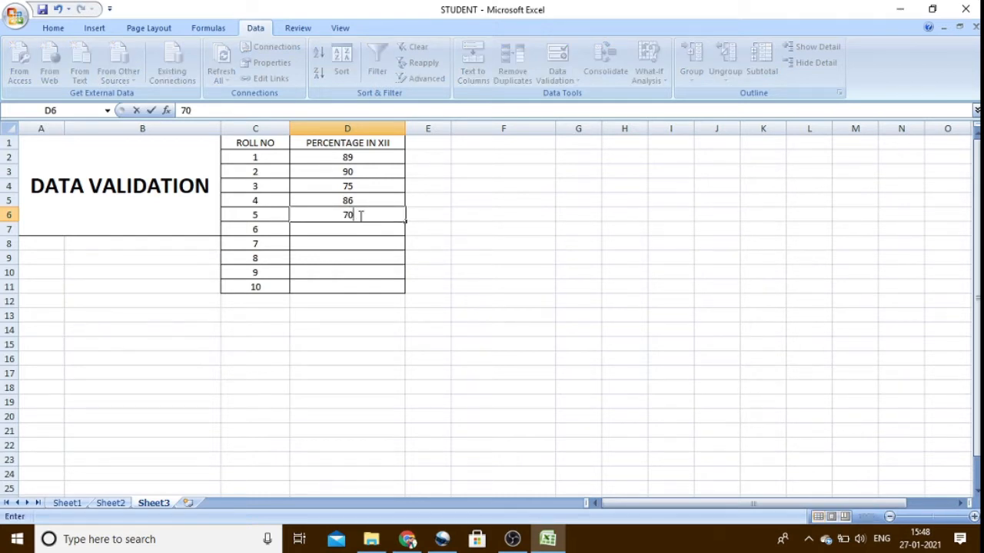
{"action": "type", "text": "0"}
{"action": "left_click", "coordinate": [357, 232]}
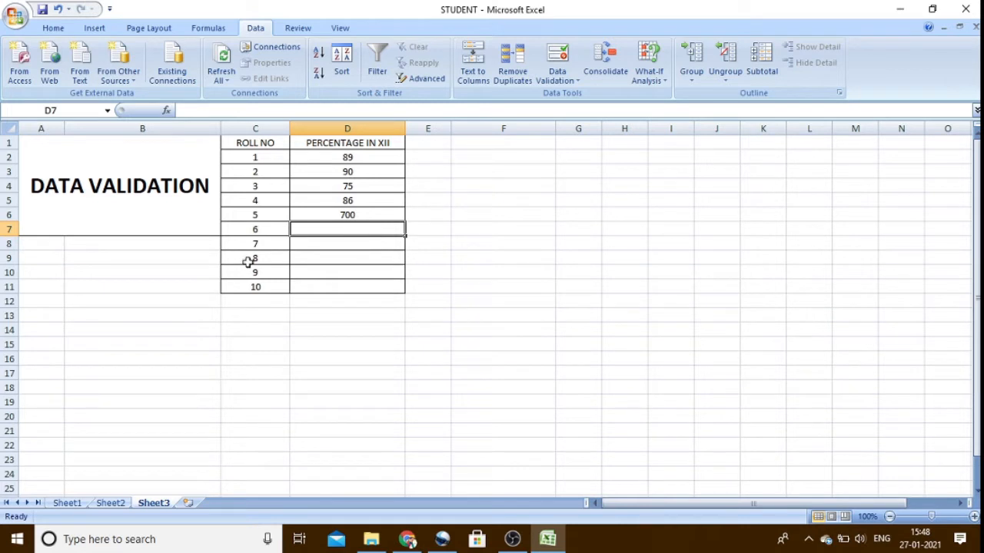
- Clear the percentages for roll numbers 1 to 5 in cells D2 to D6
{"action": "left_click", "coordinate": [355, 213]}
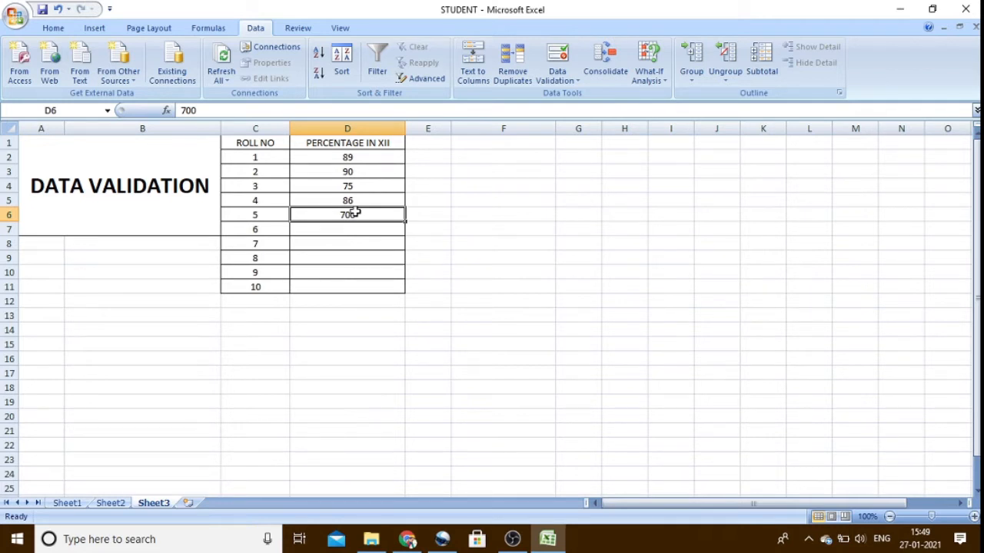
{"action": "left_click_drag", "start_coordinate": [351, 157], "coordinate": [348, 218]}
{"action": "key", "text": "Delete"}
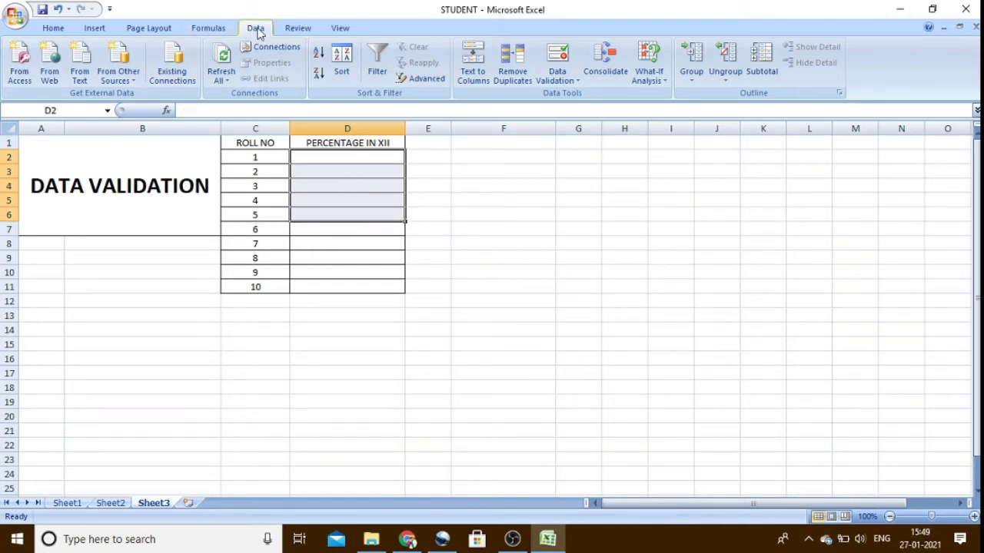
{"action": "left_click_drag", "start_coordinate": [514, 173], "coordinate": [491, 184]}
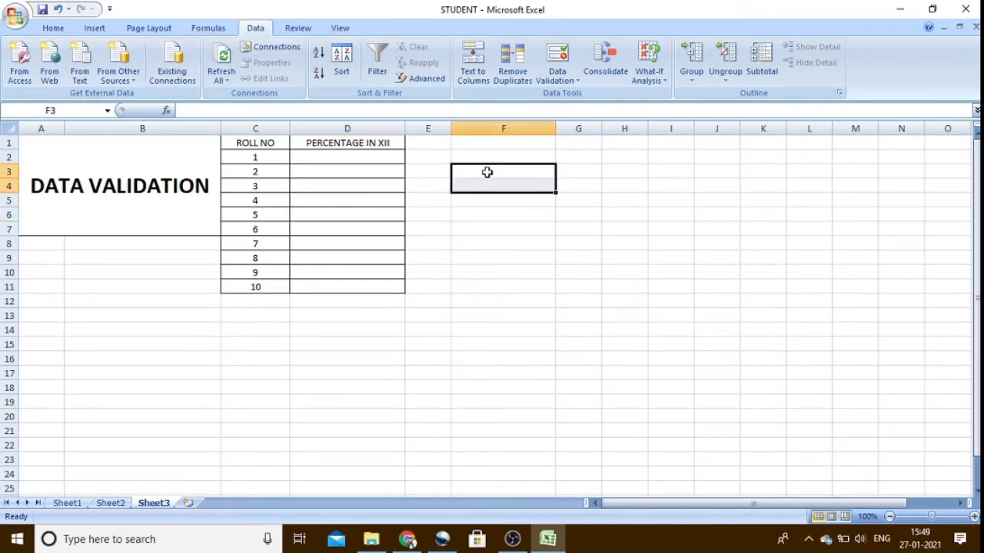
- Set a data validation rule on all of column D that allows only whole numbers between 0 and 100
{"action": "left_click", "coordinate": [366, 129]}
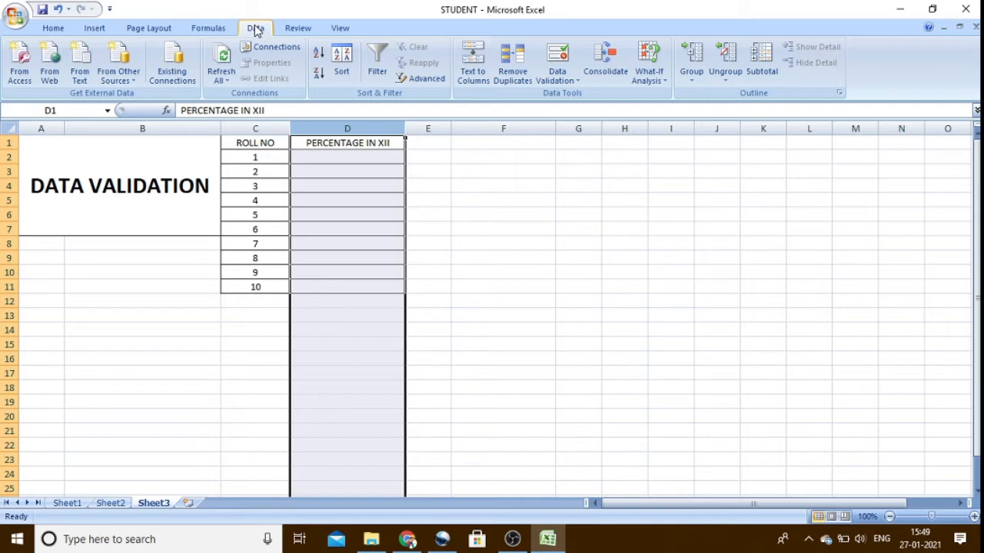
{"action": "left_click", "coordinate": [577, 81]}
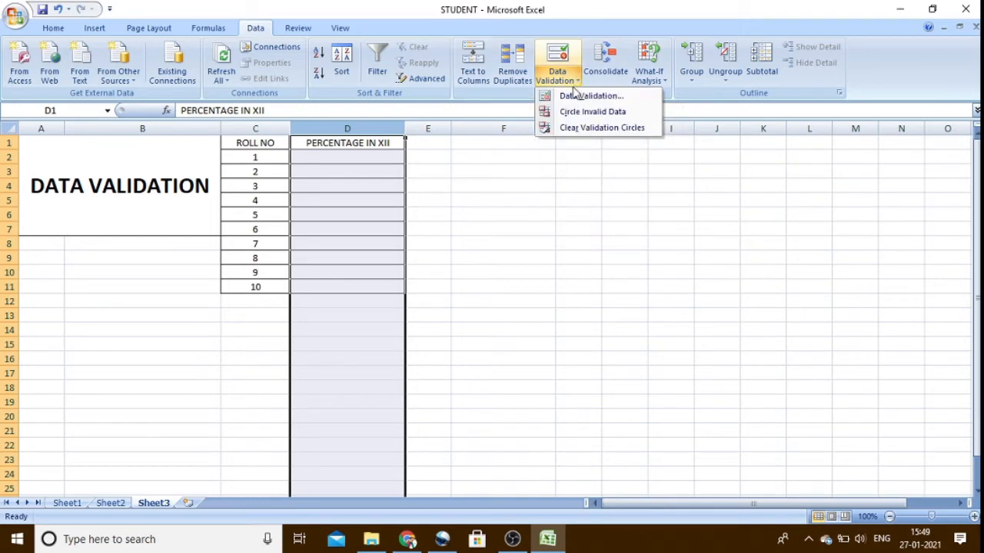
{"action": "left_click", "coordinate": [571, 98]}
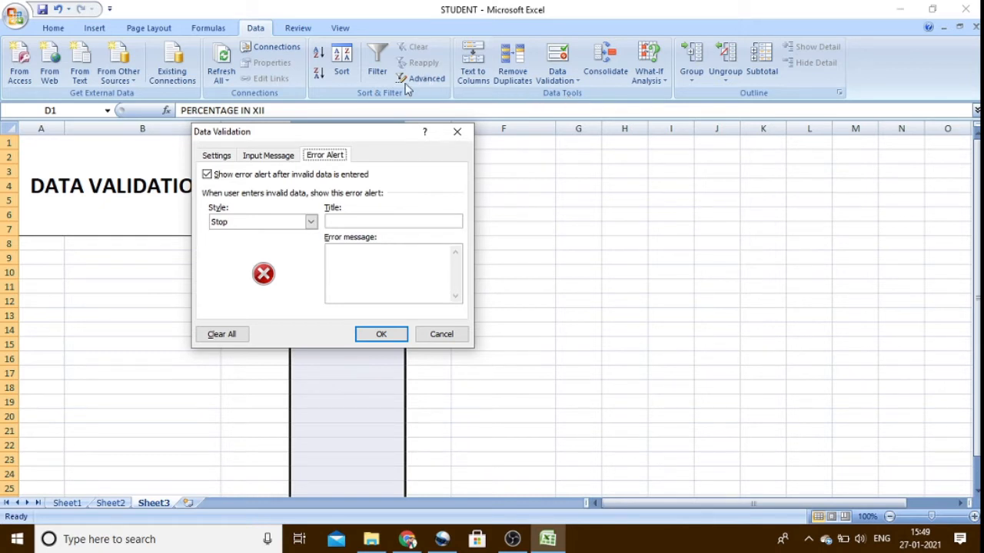
{"action": "left_click", "coordinate": [220, 156]}
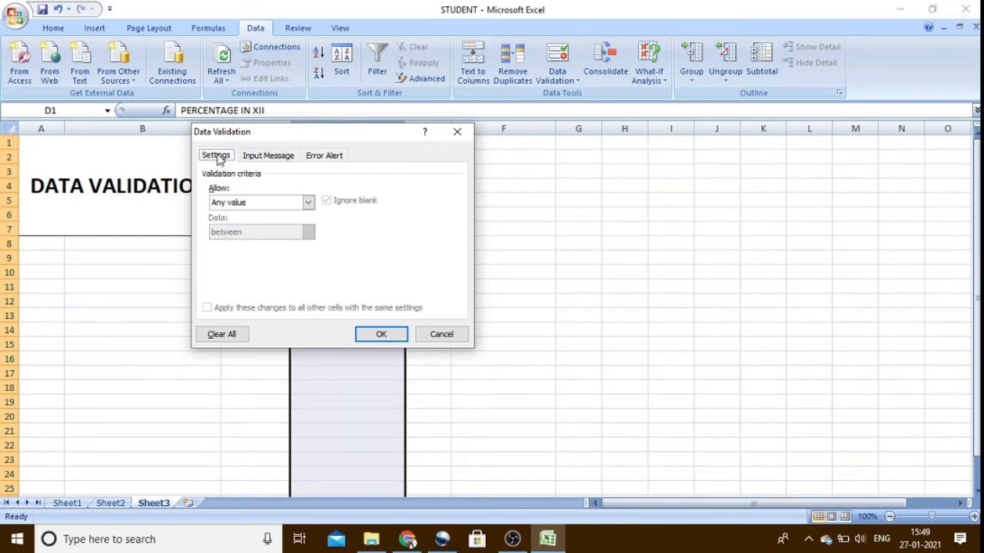
{"action": "left_click", "coordinate": [307, 202]}
{"action": "left_click", "coordinate": [293, 226]}
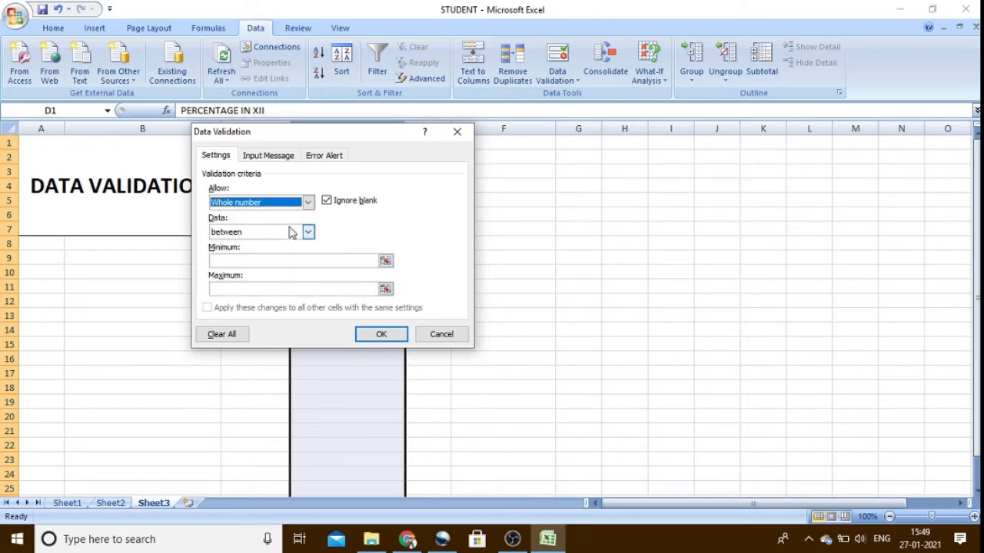
{"action": "left_click", "coordinate": [264, 262]}
{"action": "type", "text": "0"}
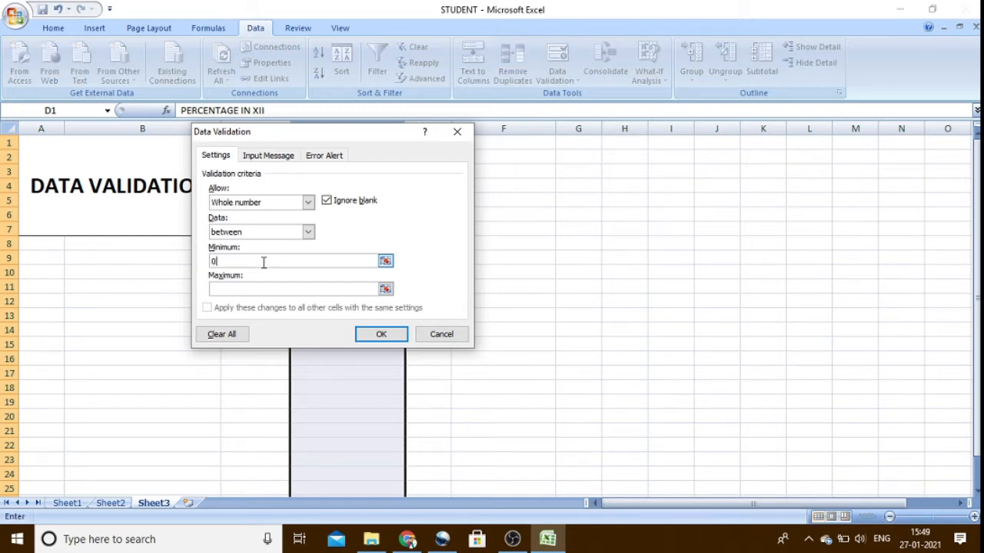
{"action": "key", "text": "Tab"}
{"action": "type", "text": "100"}
- Add the input message "ENTER PERCENTAGE B/W 0 AND 100" to the column's validation rule
{"action": "left_click", "coordinate": [271, 157]}
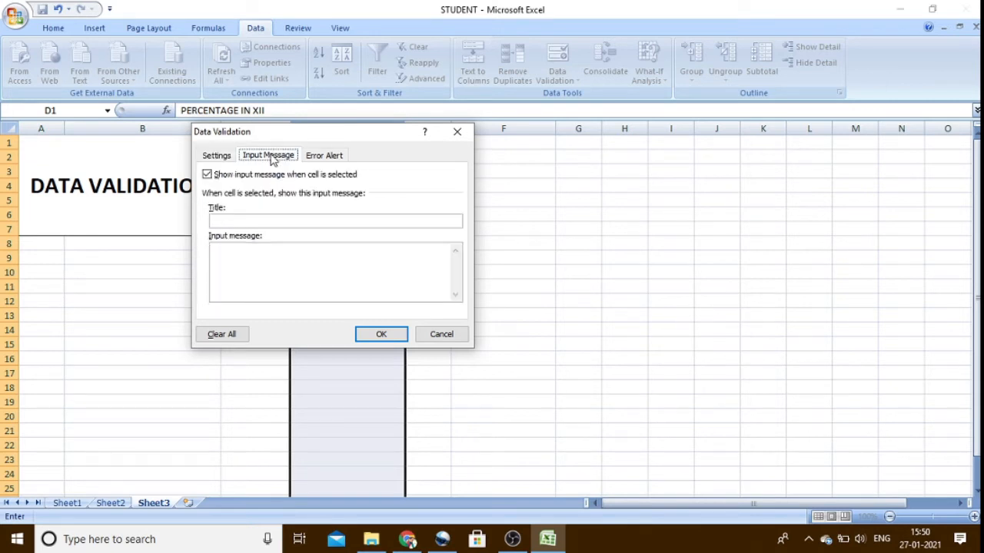
{"action": "left_click", "coordinate": [248, 262]}
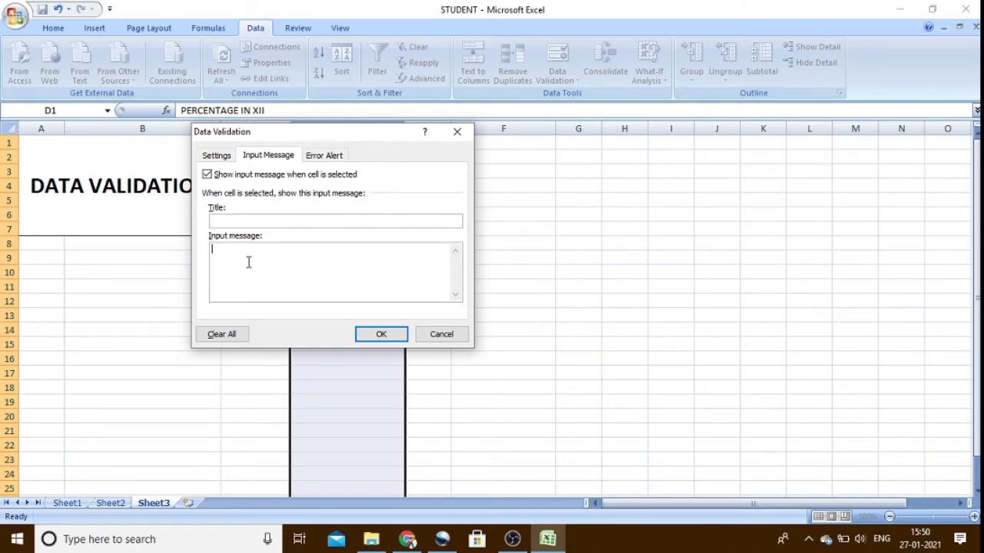
{"action": "type", "text": "E"}
{"action": "type", "text": "NTER "}
{"action": "type", "text": "PERCE"}
{"action": "type", "text": "NTA"}
{"action": "type", "text": "GE B"}
{"action": "type", "text": "/W "}
{"action": "type", "text": "0"}
{"action": "type", "text": " TO="}
{"action": "key", "text": "BackSpace"}
{"action": "key", "text": "BackSpace"}
{"action": "key", "text": "BackSpace"}
{"action": "type", "text": "AND 100"}
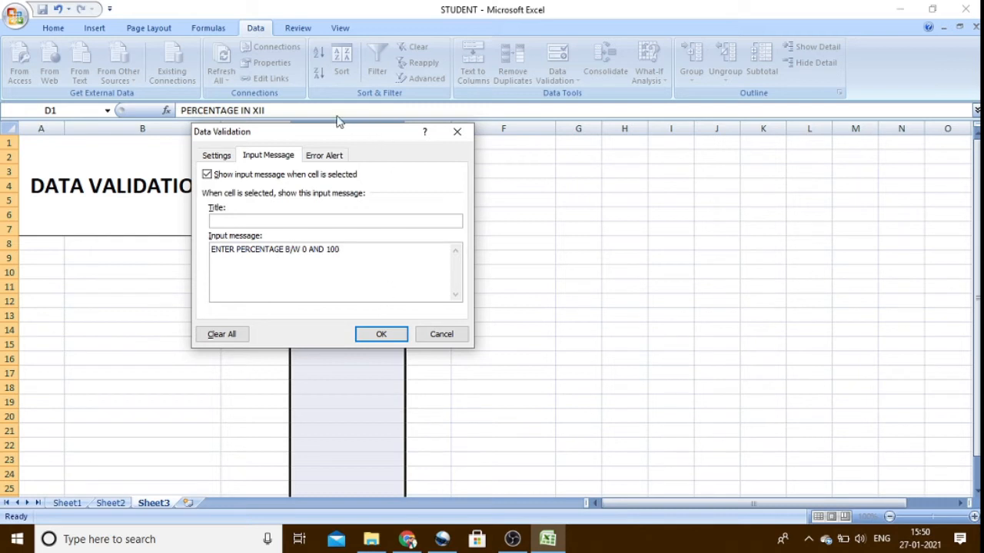
- Add the Stop-style error message "WRONG VALUE. PLEASE ENTER VALID VALUE" and apply the validation rule to the column
{"action": "left_click", "coordinate": [313, 158]}
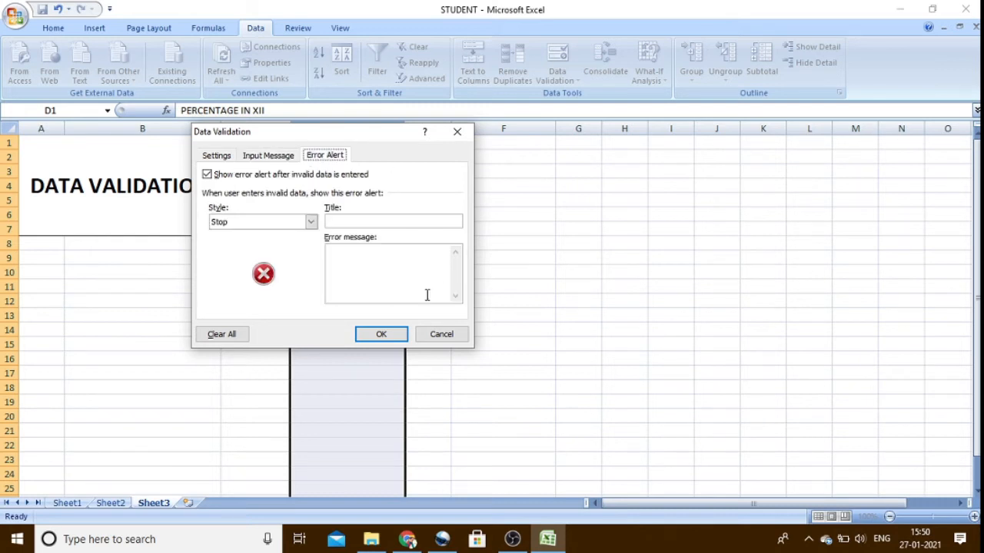
{"action": "left_click", "coordinate": [406, 266]}
{"action": "type", "text": "WRONG "}
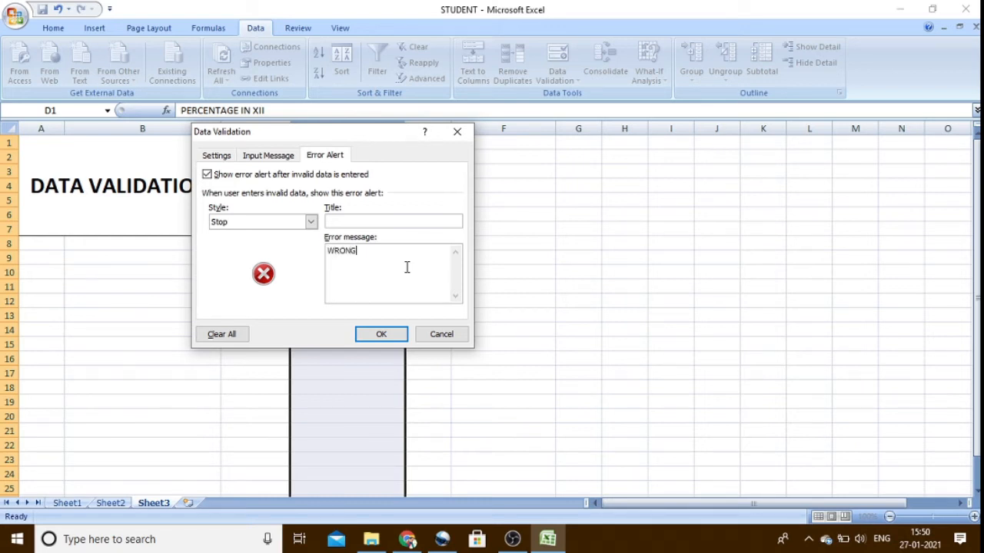
{"action": "type", "text": "VALUE. PLEASE ENTER VALID VAL"}
{"action": "type", "text": "UE"}
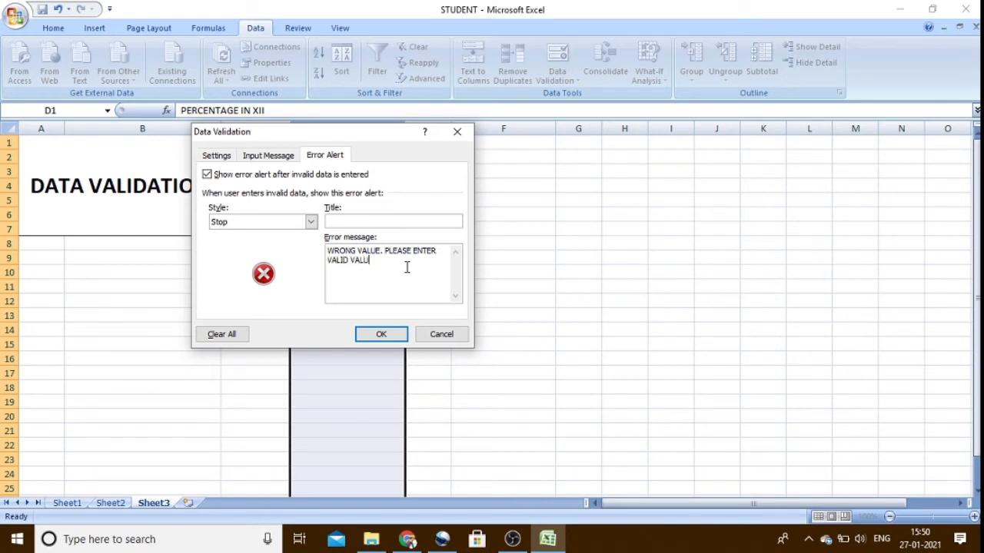
{"action": "left_click", "coordinate": [391, 334]}
{"action": "left_click", "coordinate": [525, 232]}
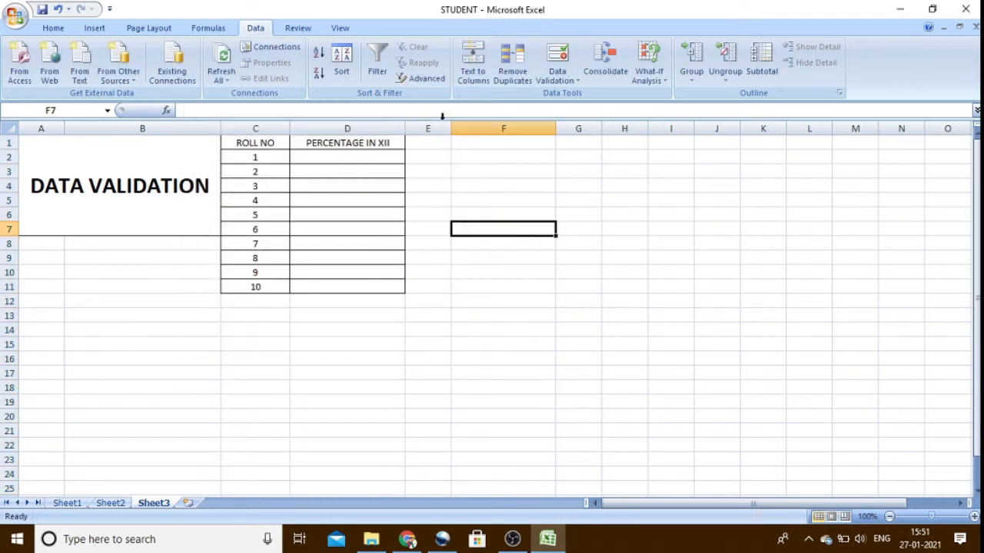
- Enter the percentages 89, 90, 86 and 88 for roll numbers 1 to 4 in cells D2 to D5
{"action": "left_click", "coordinate": [386, 163]}
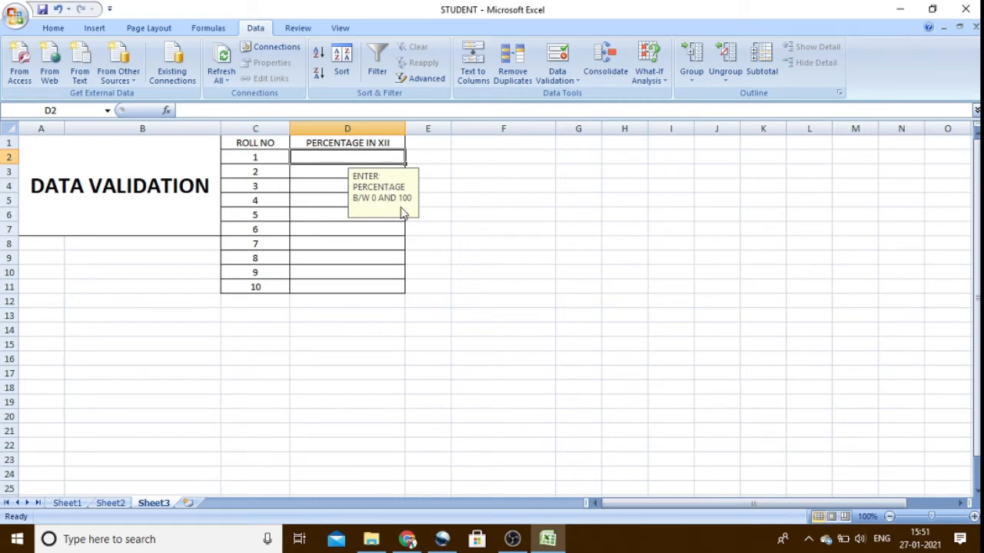
{"action": "type", "text": "1"}
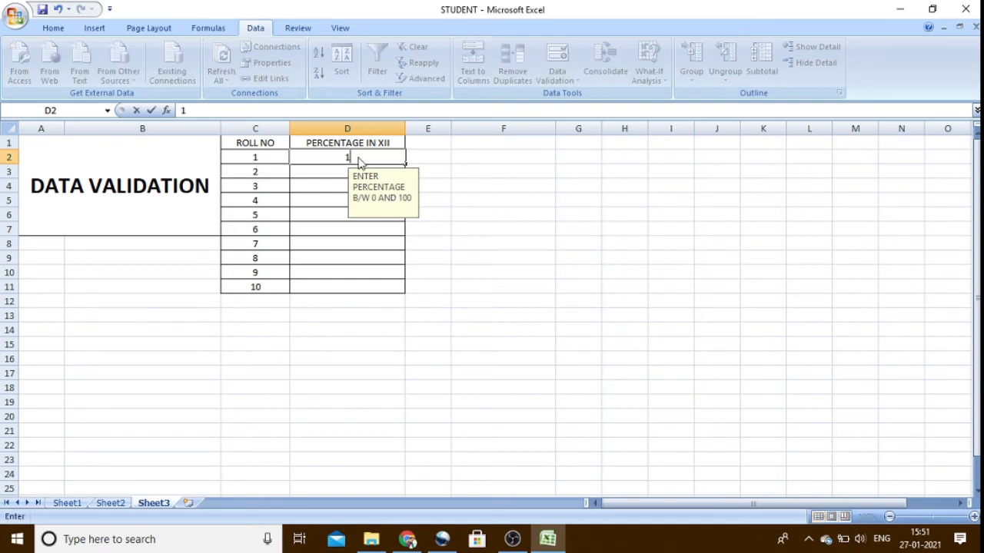
{"action": "key", "text": "BackSpace"}
{"action": "type", "text": "89"}
{"action": "left_click", "coordinate": [346, 173]}
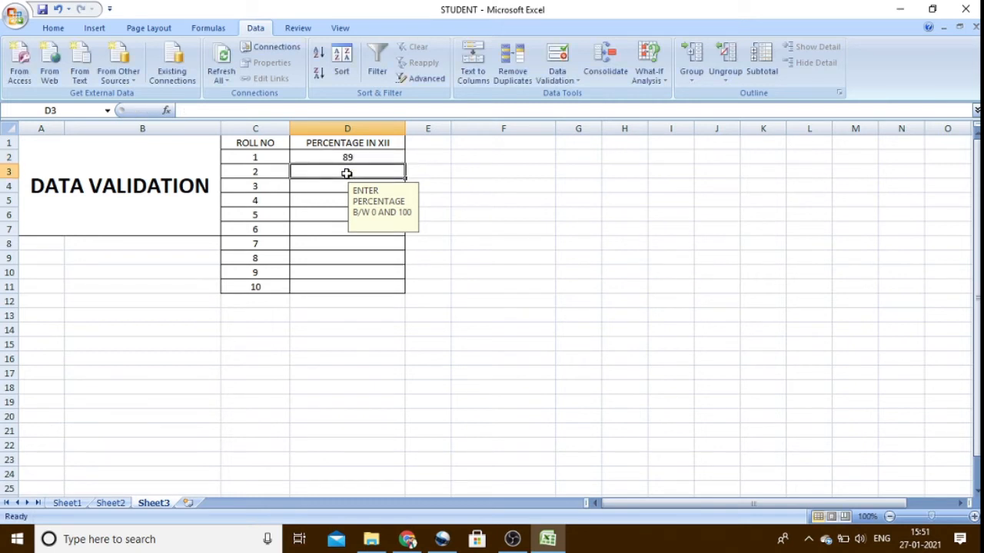
{"action": "type", "text": "90"}
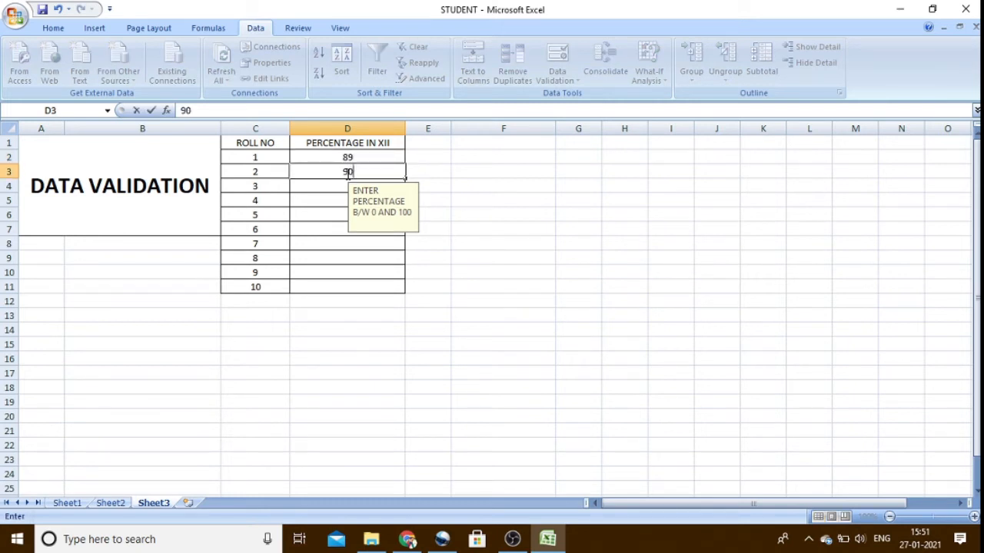
{"action": "left_click", "coordinate": [337, 186]}
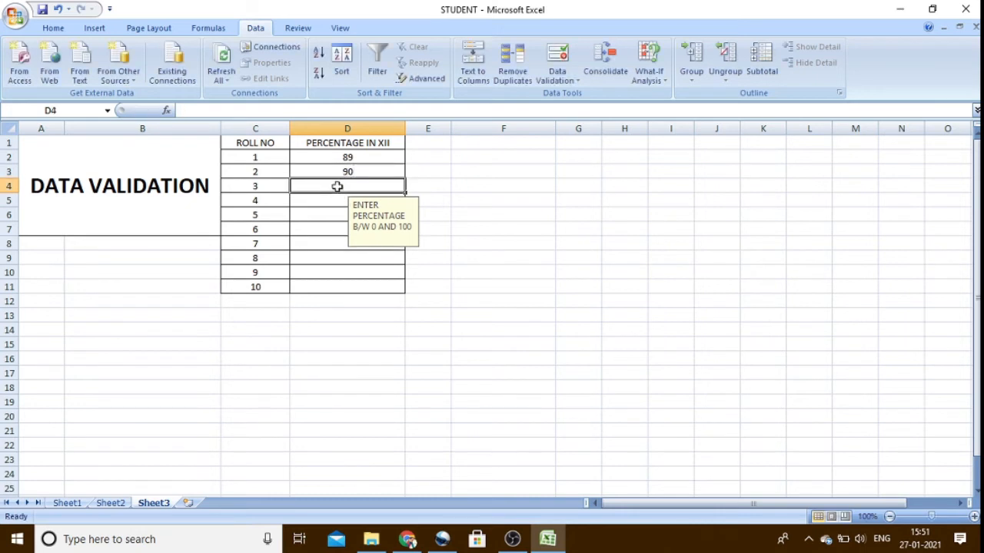
{"action": "type", "text": "86"}
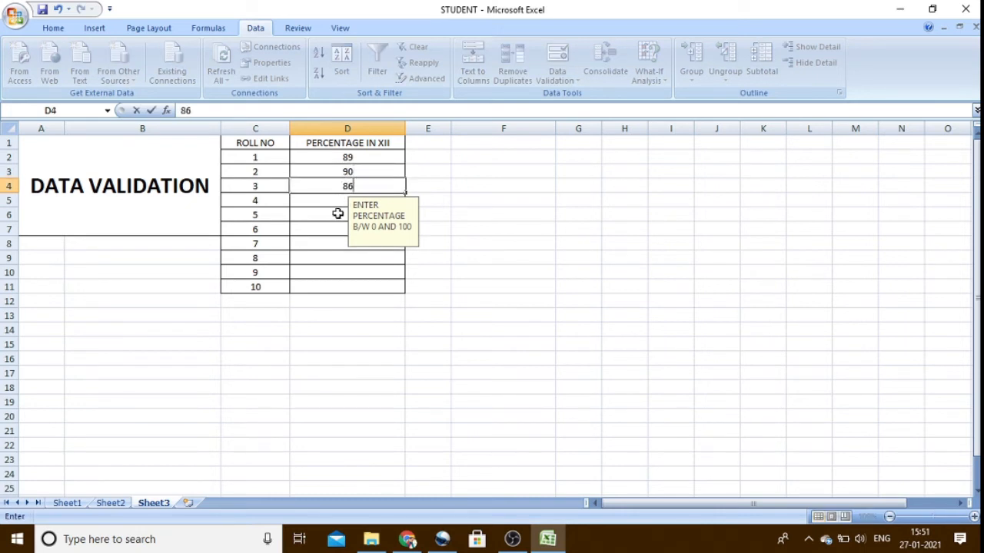
{"action": "left_click", "coordinate": [343, 205]}
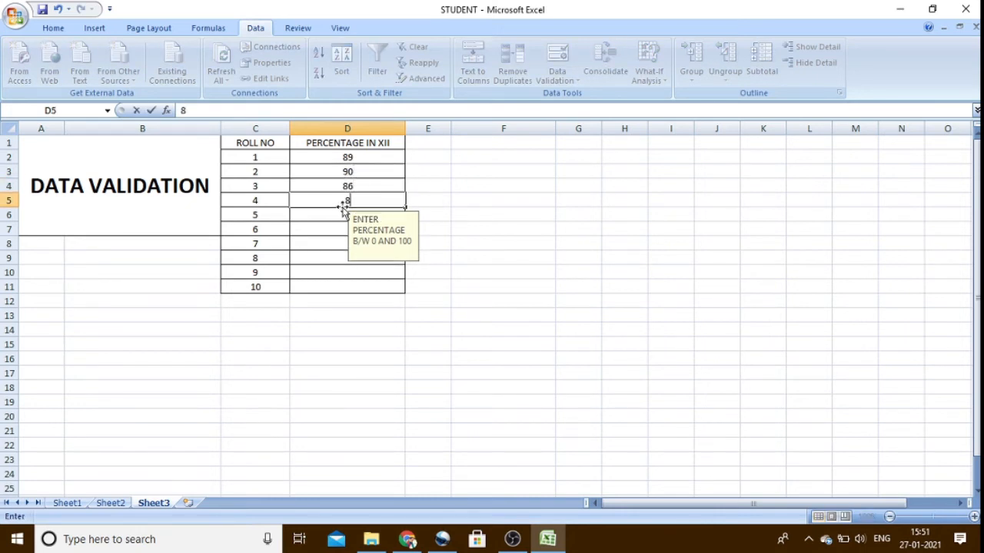
{"action": "type", "text": "88"}
- Test the validation rule by entering 700 for roll number 5 in cell D6, and replace the rejected entry with 70
{"action": "left_click", "coordinate": [330, 216]}
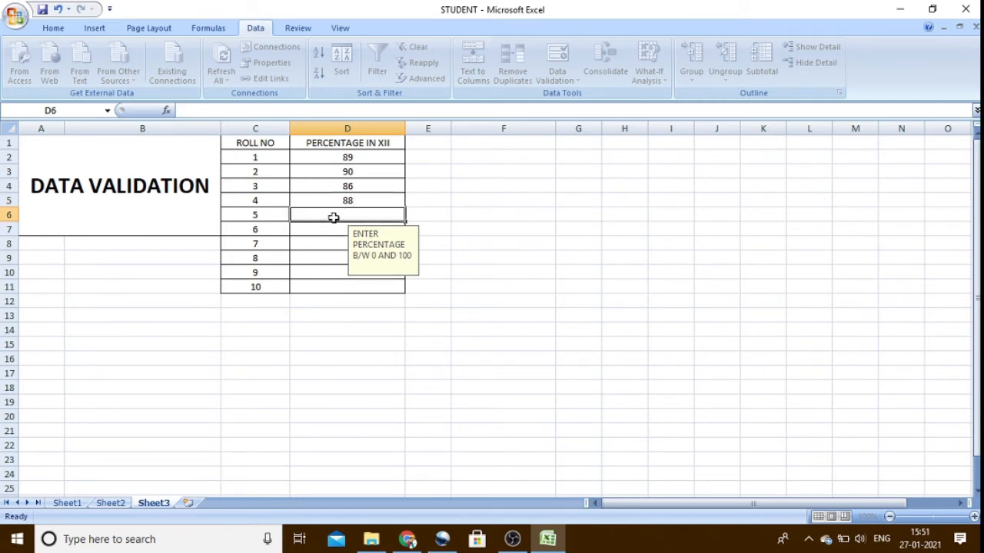
{"action": "type", "text": "700"}
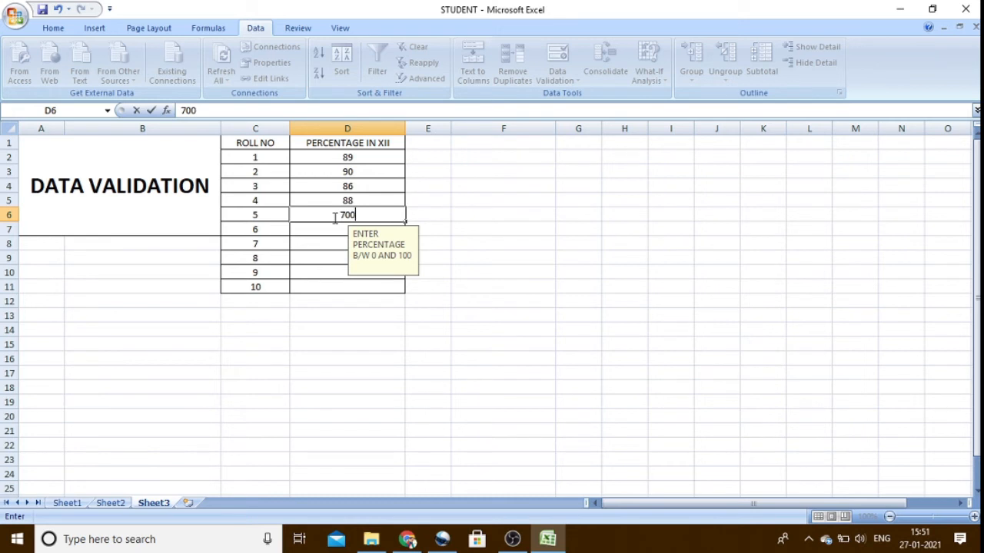
{"action": "key", "text": "Return"}
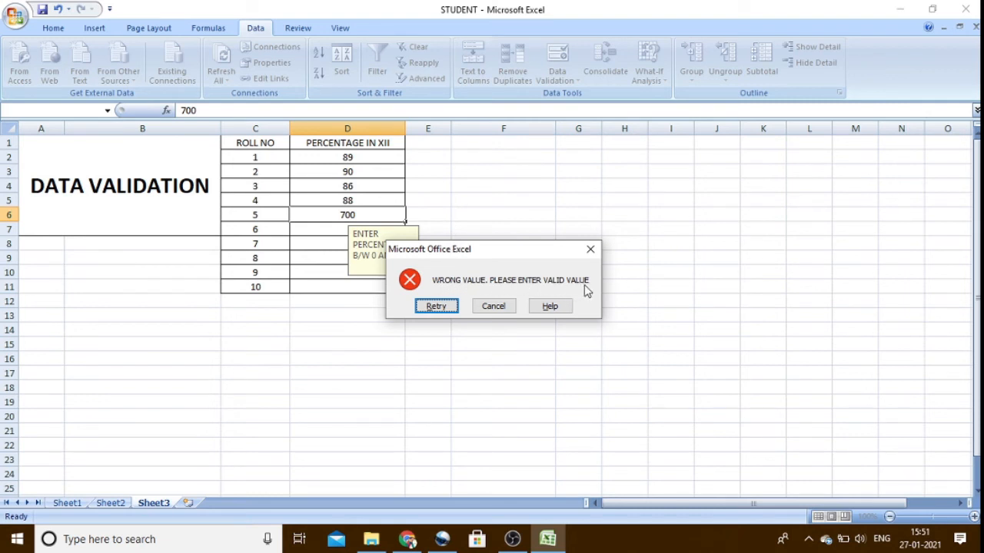
{"action": "left_click", "coordinate": [436, 306]}
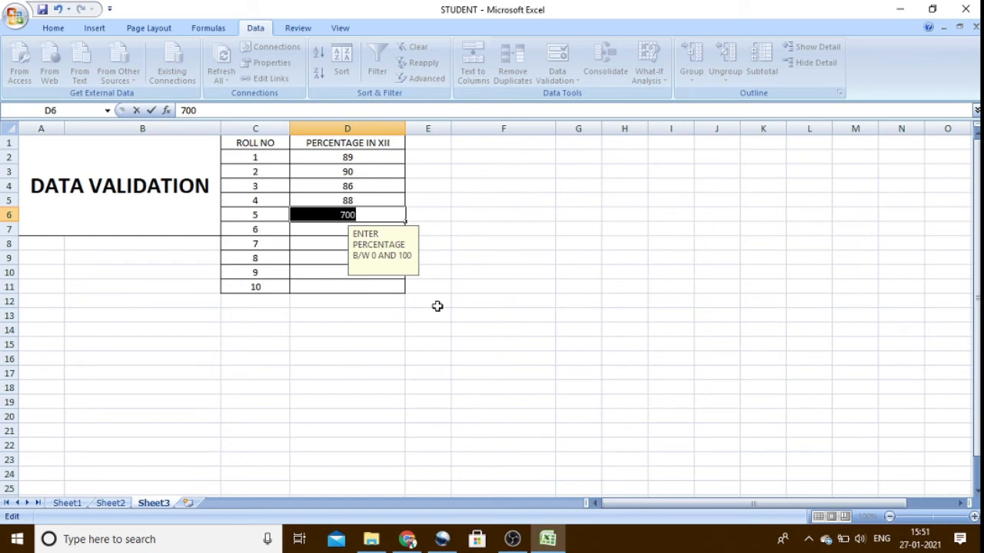
{"action": "key", "text": "BackSpace"}
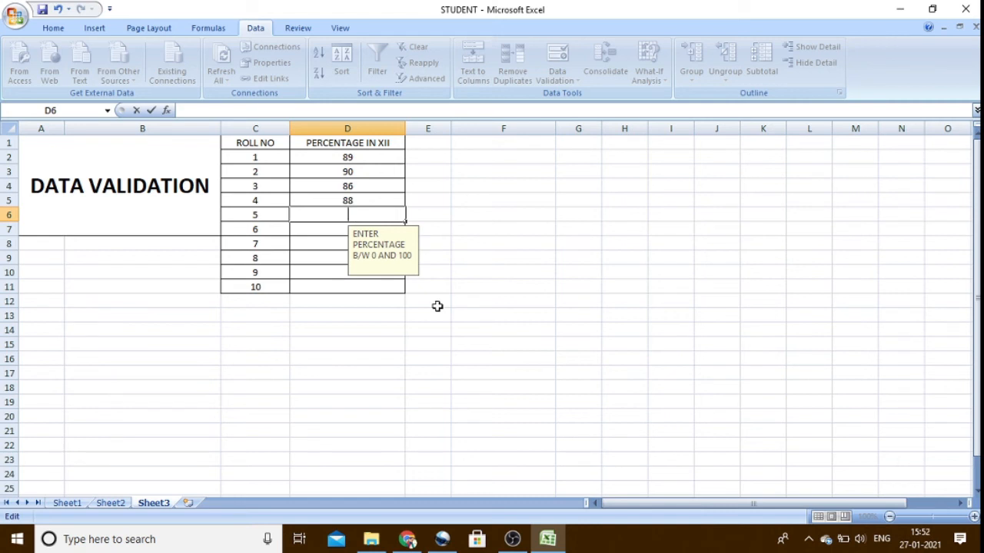
{"action": "type", "text": "70"}
{"action": "left_click", "coordinate": [323, 229]}
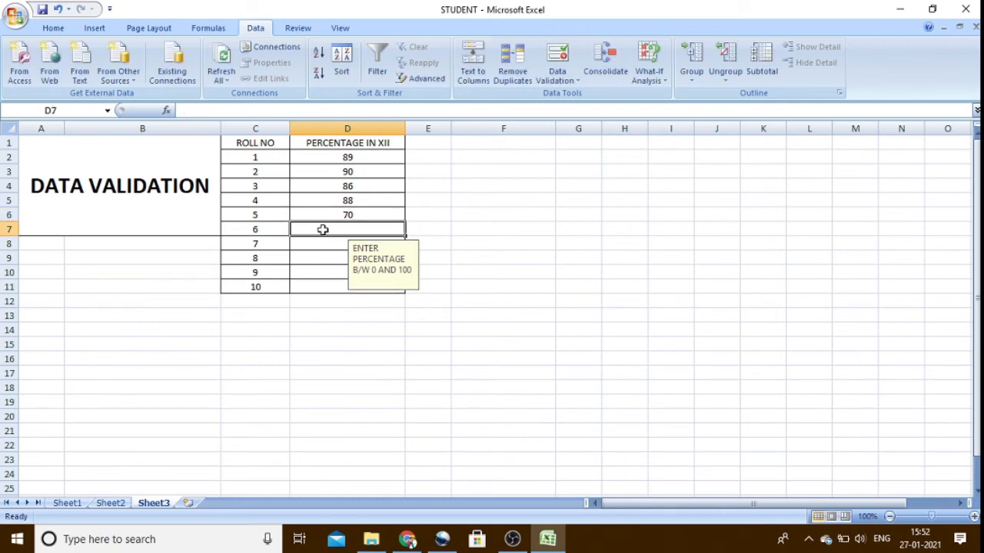
- Test the rule again with 878 for roll number 6 in cell D7, and correct the entry to 90
{"action": "type", "text": "878"}
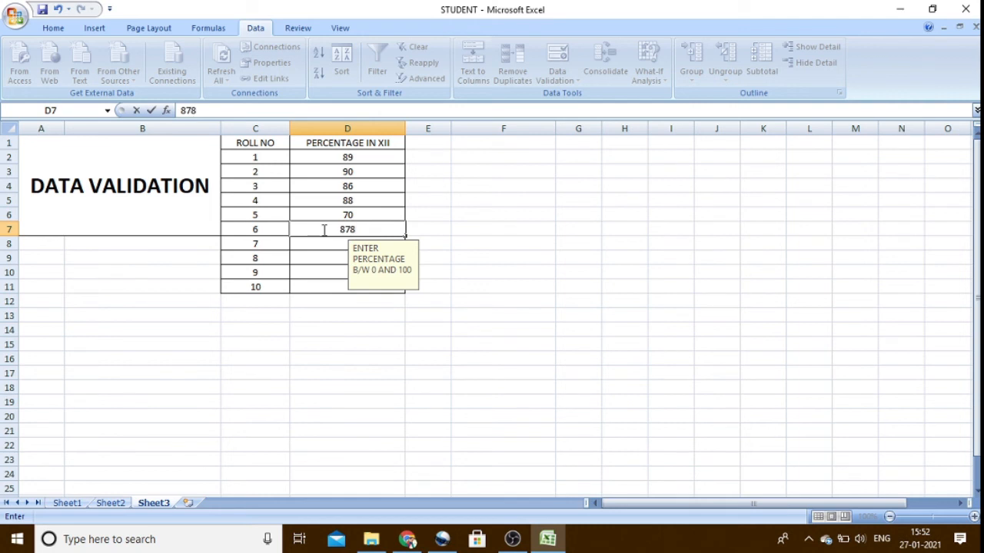
{"action": "key", "text": "Return"}
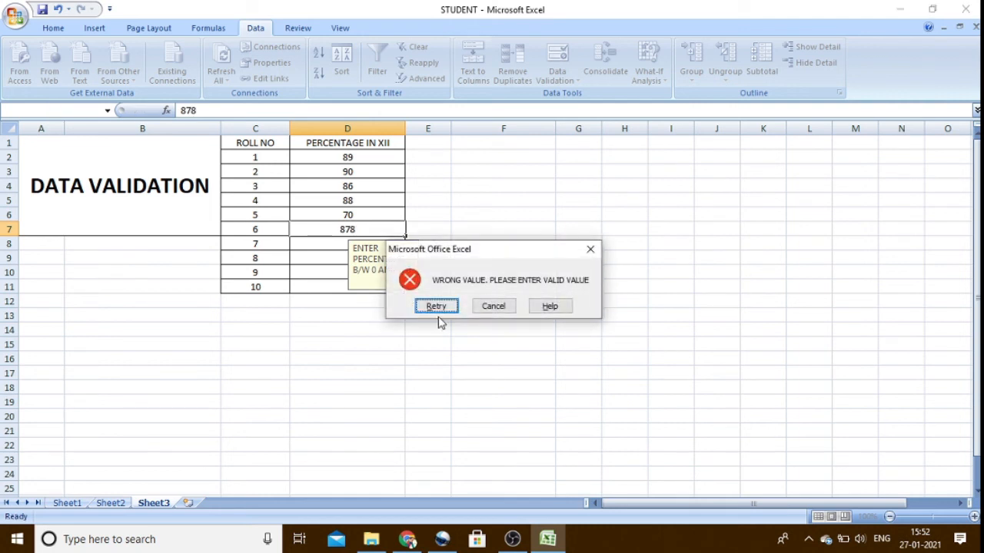
{"action": "left_click", "coordinate": [436, 306]}
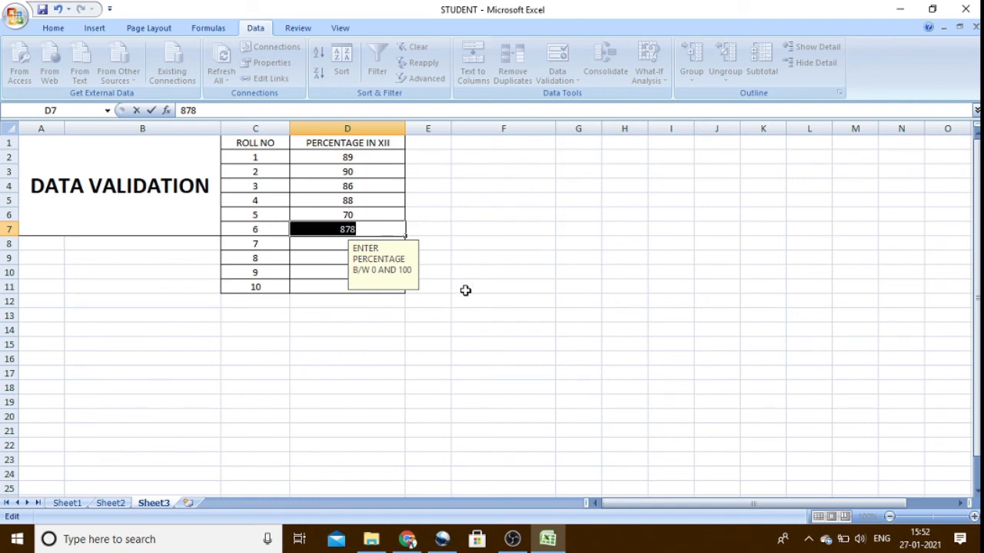
{"action": "left_click", "coordinate": [466, 290]}
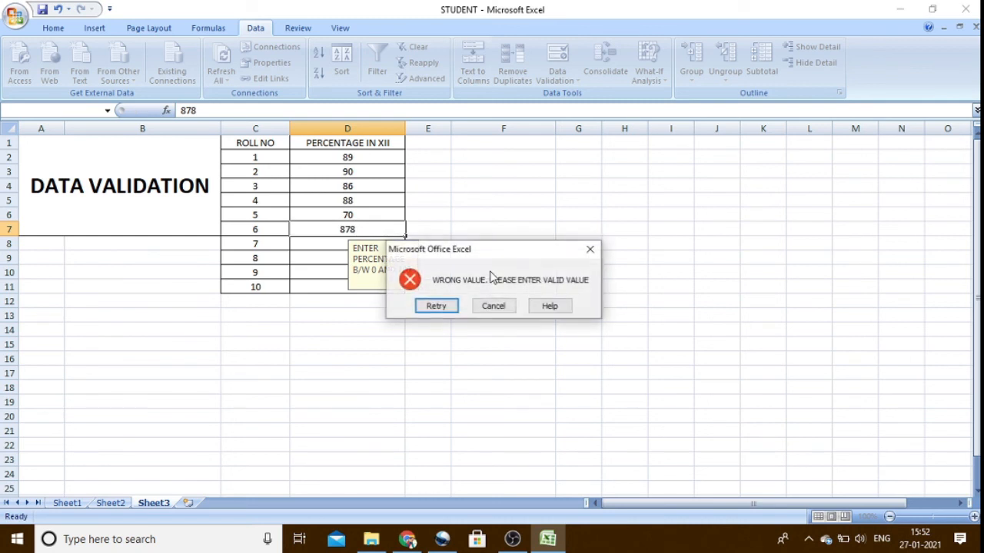
{"action": "left_click", "coordinate": [442, 308]}
{"action": "type", "text": "90"}
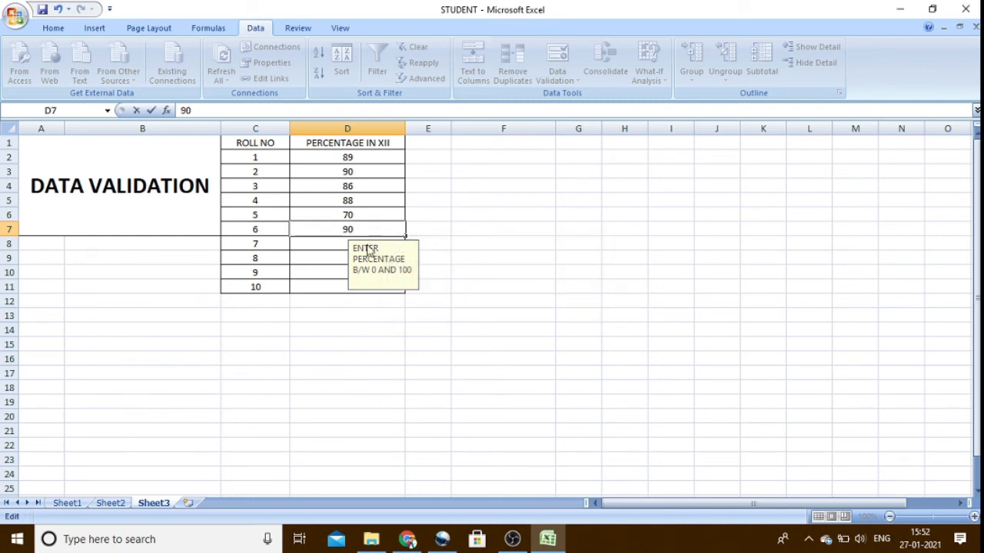
{"action": "left_click", "coordinate": [318, 316]}
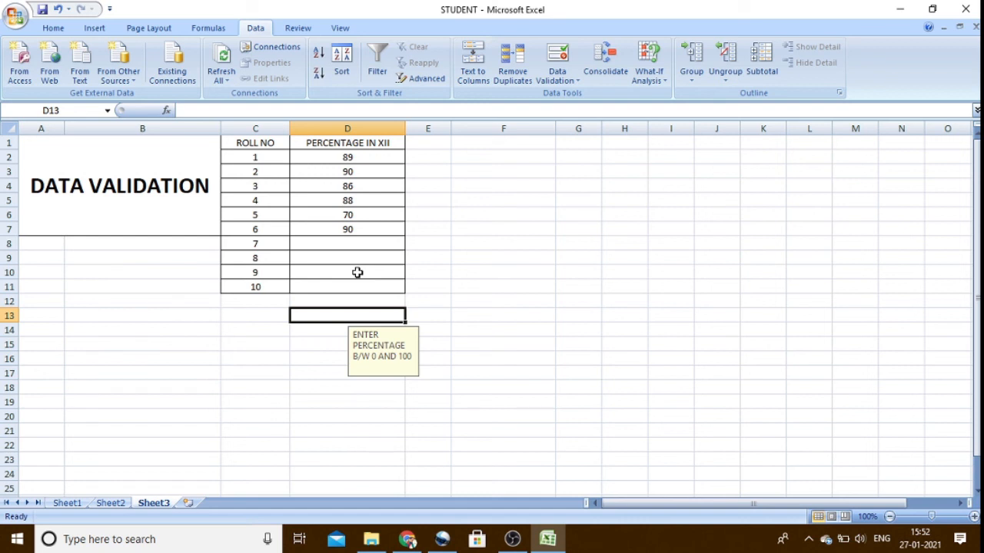
- Minimize the STUDENT workbook window to return to the desktop
{"action": "left_click", "coordinate": [912, 8]}
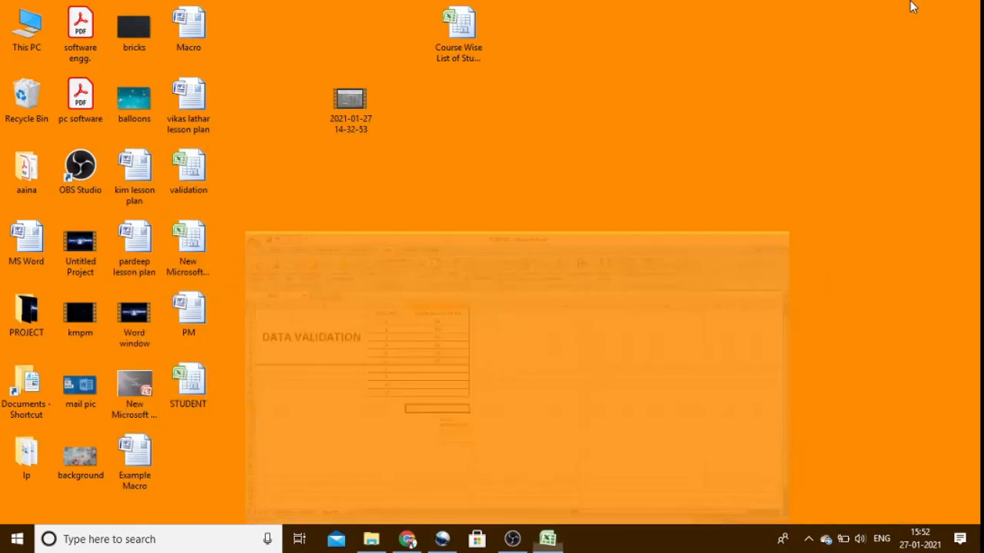